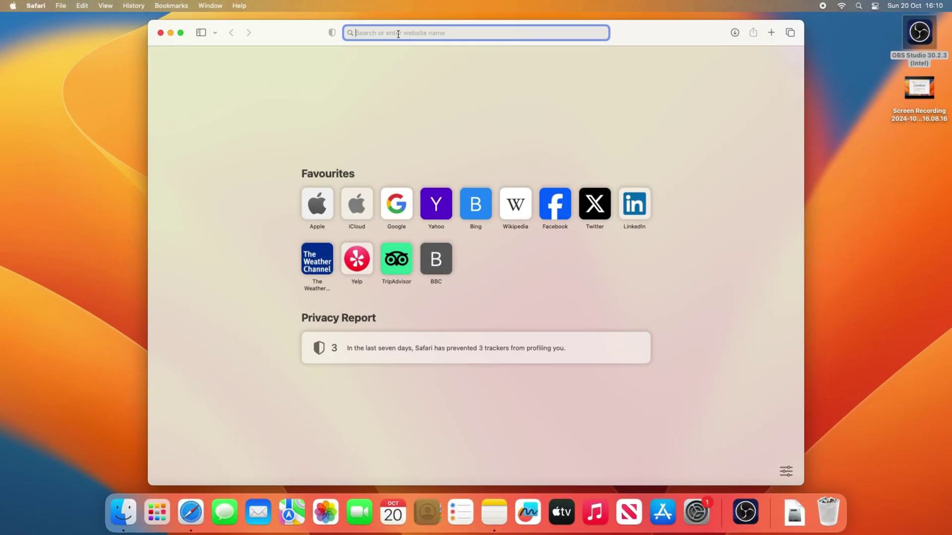
Search Google for 'opencore legacy patcher' and open Dortania's Creating macOS Installers guide.
{"action": "type", "text": "openc"}
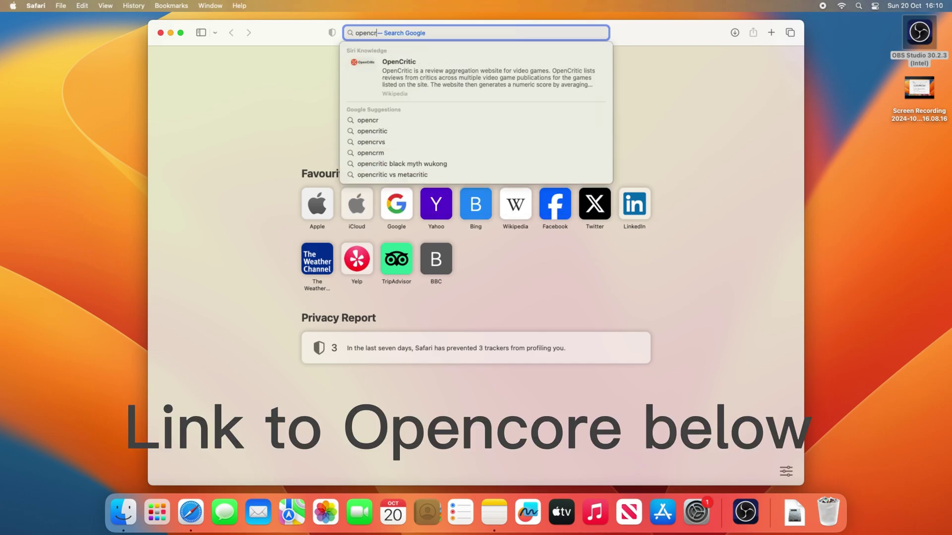
{"action": "type", "text": "ore le"}
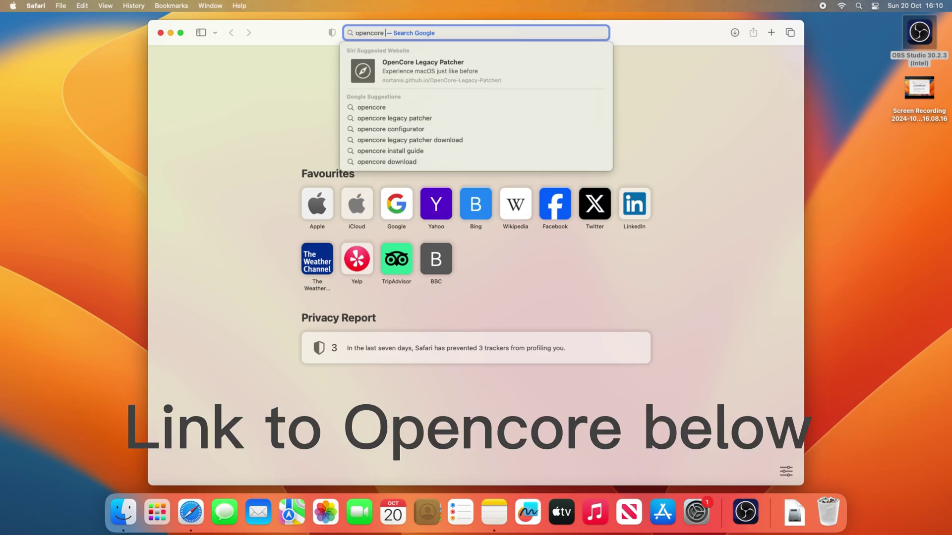
{"action": "key", "text": "Down"}
{"action": "key", "text": "Down"}
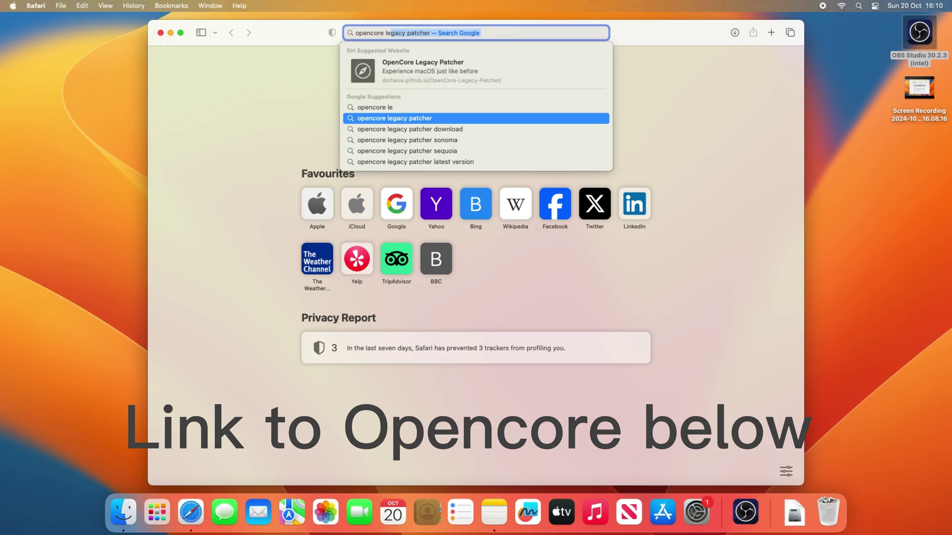
{"action": "key", "text": "Return"}
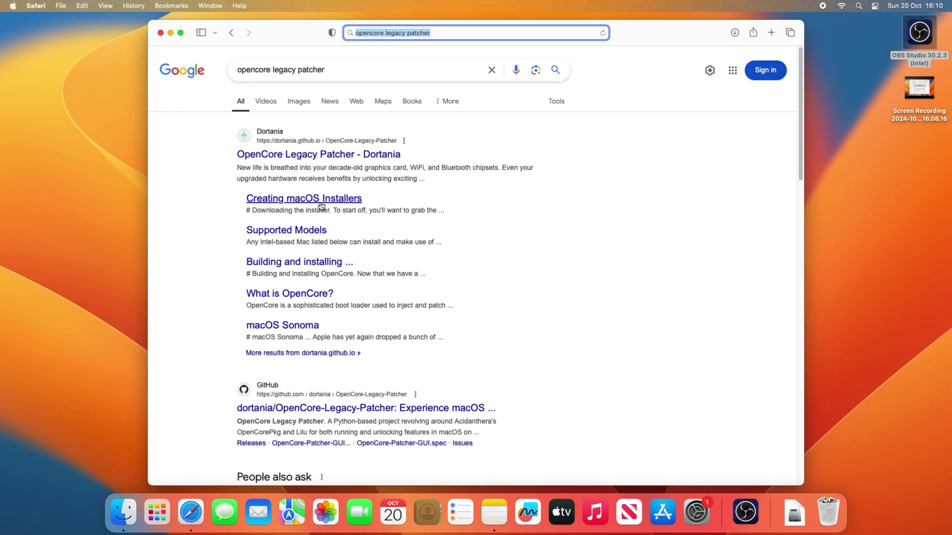
{"action": "left_click", "coordinate": [318, 201]}
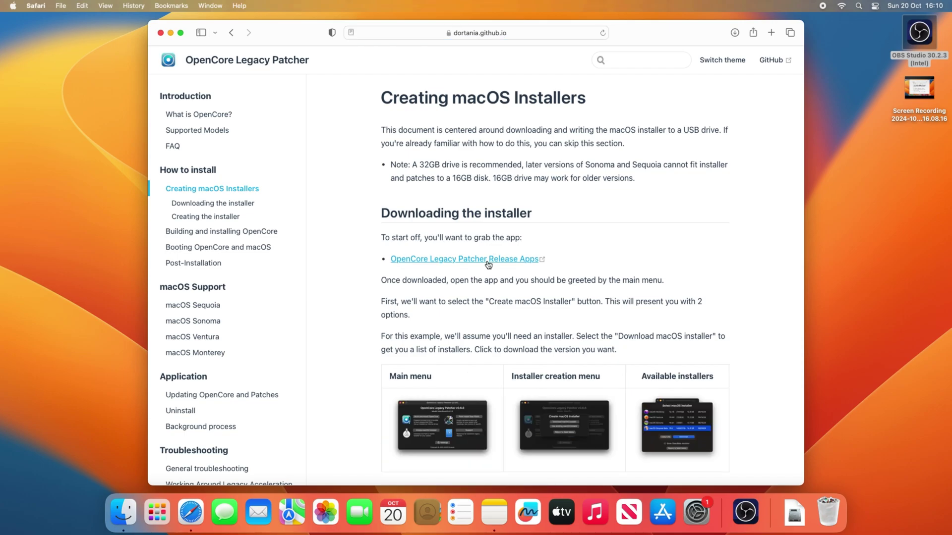
Download OpenCore-Patcher-GUI.app.zip from the 2.0.2 release assets, allowing downloads from github.com.
{"action": "left_click", "coordinate": [487, 265]}
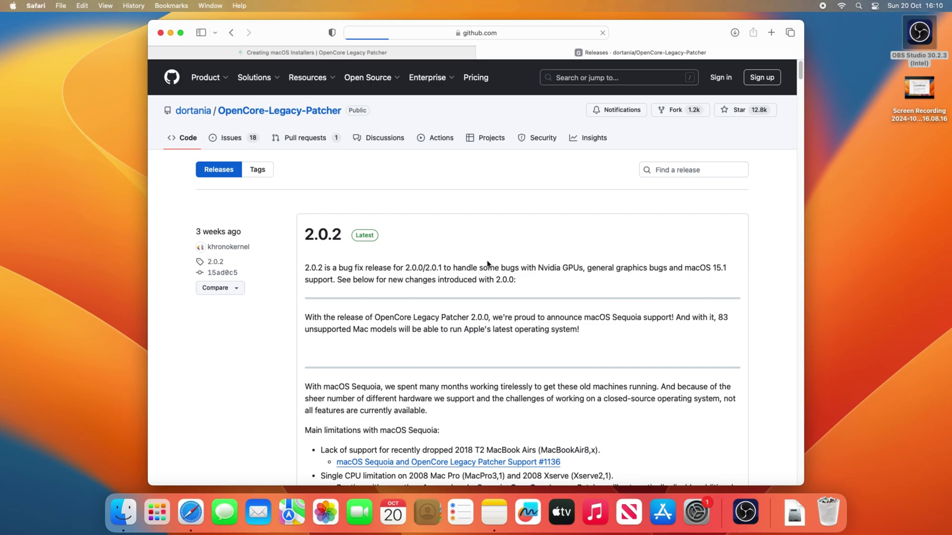
{"action": "scroll", "coordinate": [487, 264], "scroll_direction": "down", "scroll_amount": 10}
{"action": "scroll", "coordinate": [487, 264], "scroll_direction": "down", "scroll_amount": 15}
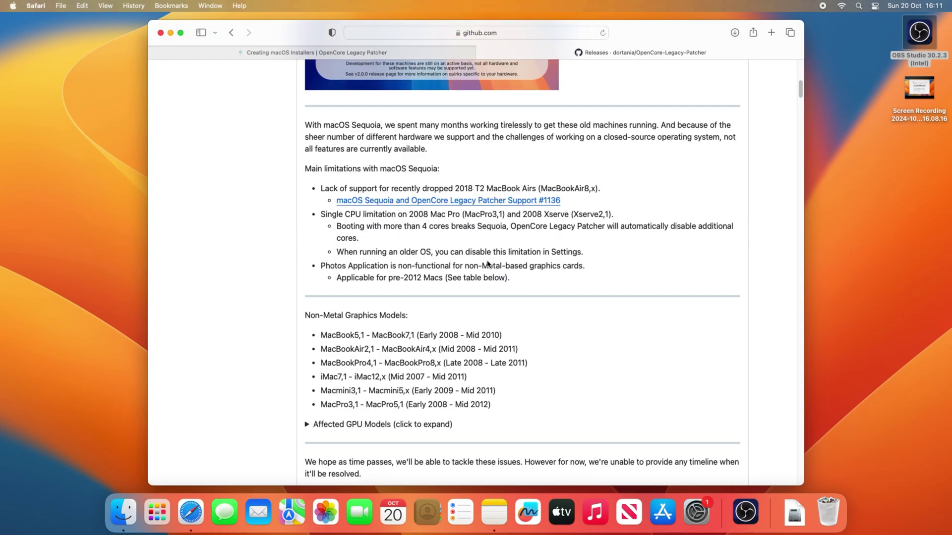
{"action": "scroll", "coordinate": [488, 265], "scroll_direction": "down", "scroll_amount": 10}
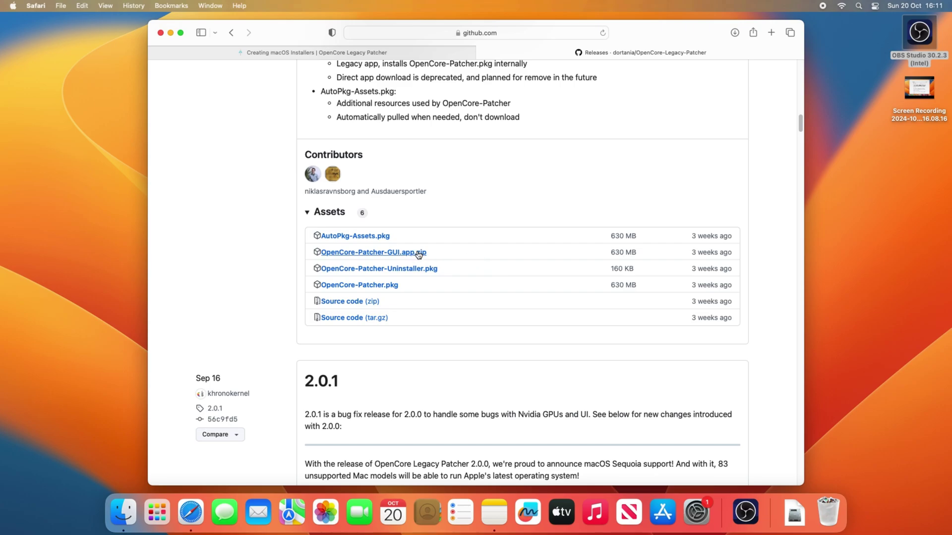
{"action": "left_click", "coordinate": [414, 253]}
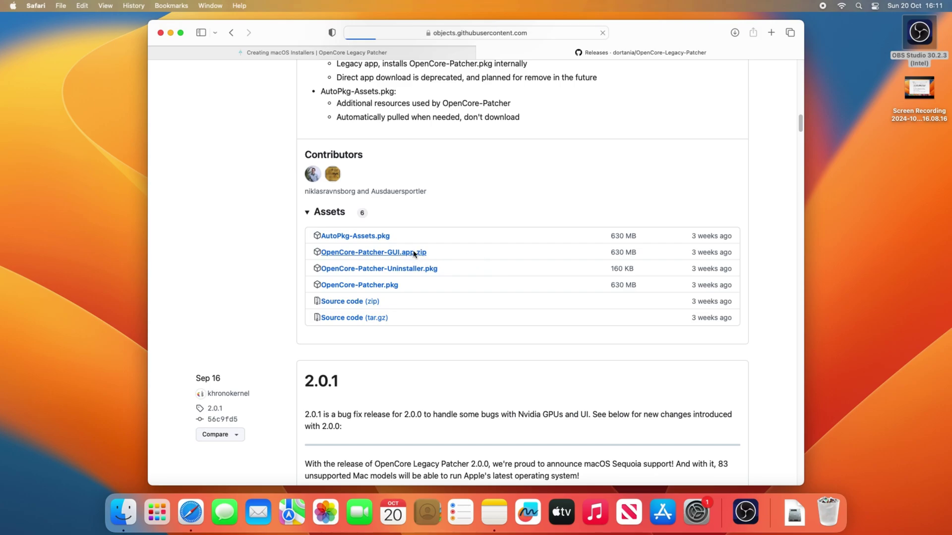
{"action": "left_click", "coordinate": [559, 279]}
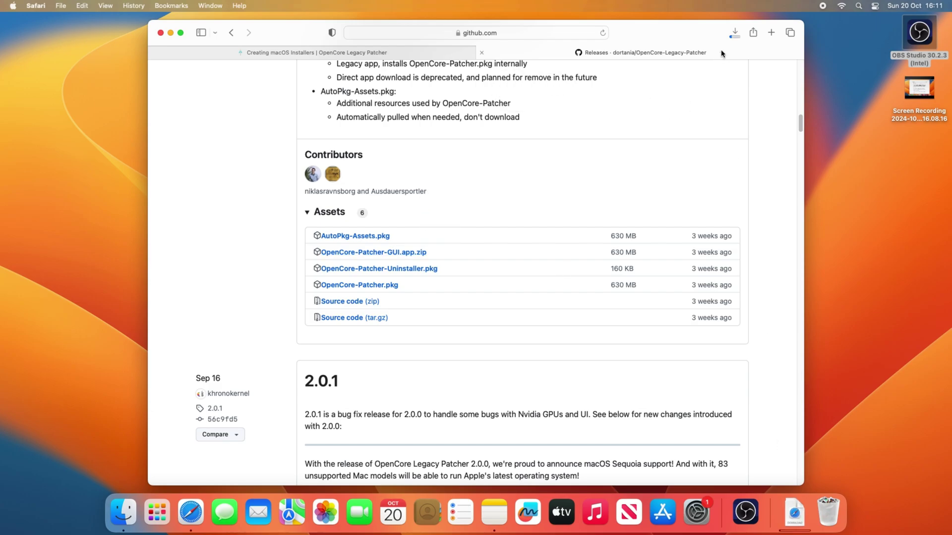
Launch the downloaded OpenCore-Patcher from Safari's downloads list and close the browser window.
{"action": "left_click", "coordinate": [736, 34]}
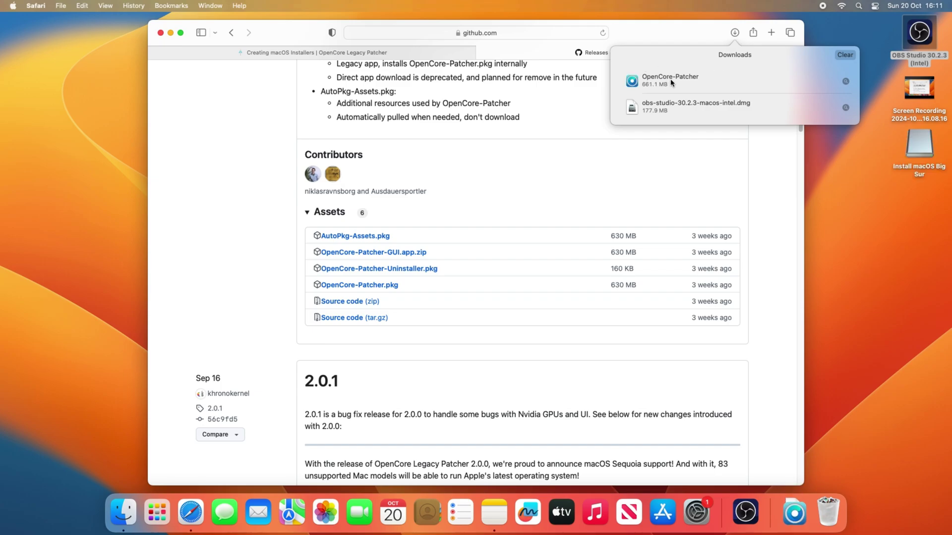
{"action": "double_click", "coordinate": [672, 83]}
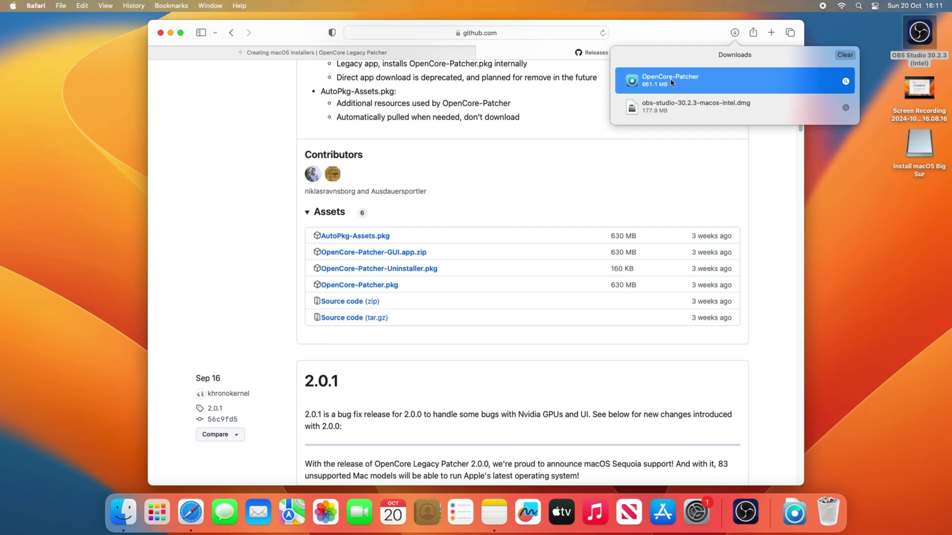
{"action": "left_click", "coordinate": [160, 33]}
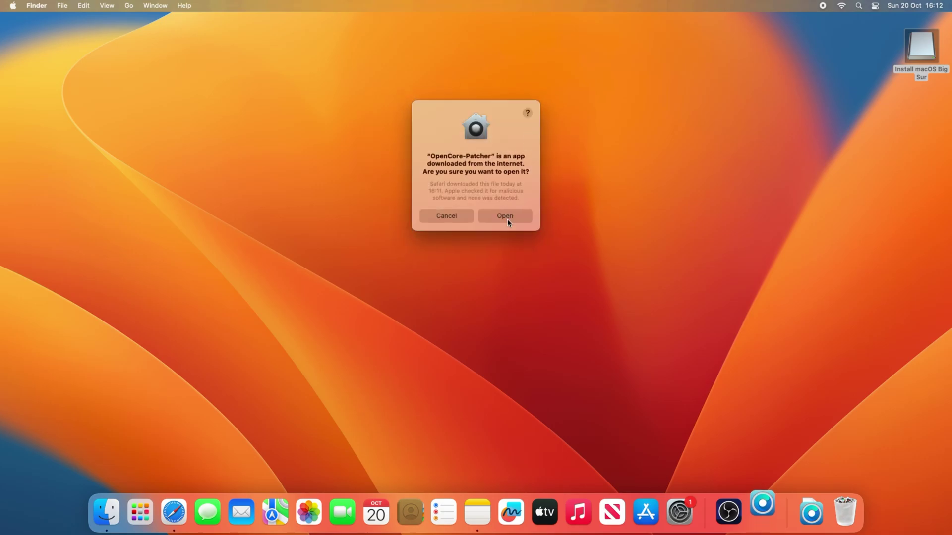
Confirm opening OpenCore-Patcher and authorize its additional components with the admin password.
{"action": "left_click", "coordinate": [507, 220]}
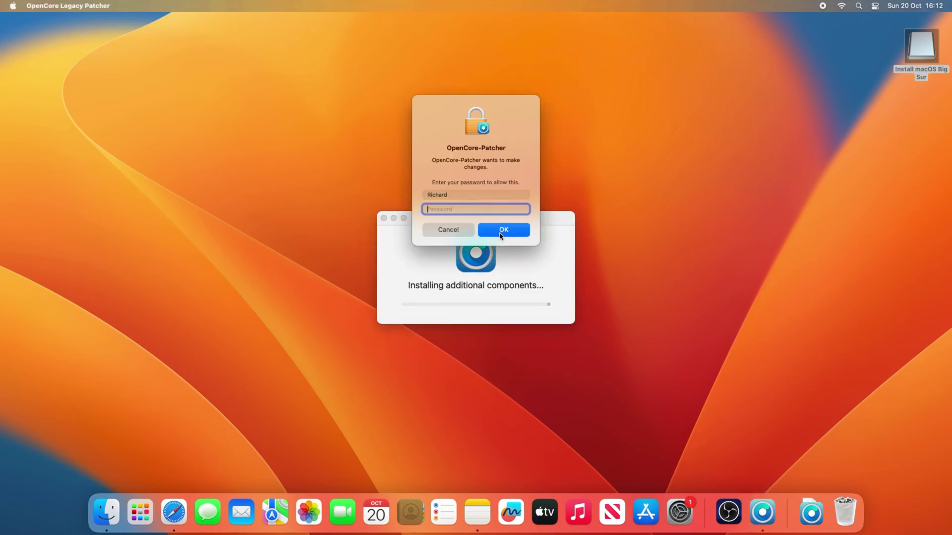
{"action": "type", "text": "••••"}
{"action": "key", "text": "Return"}
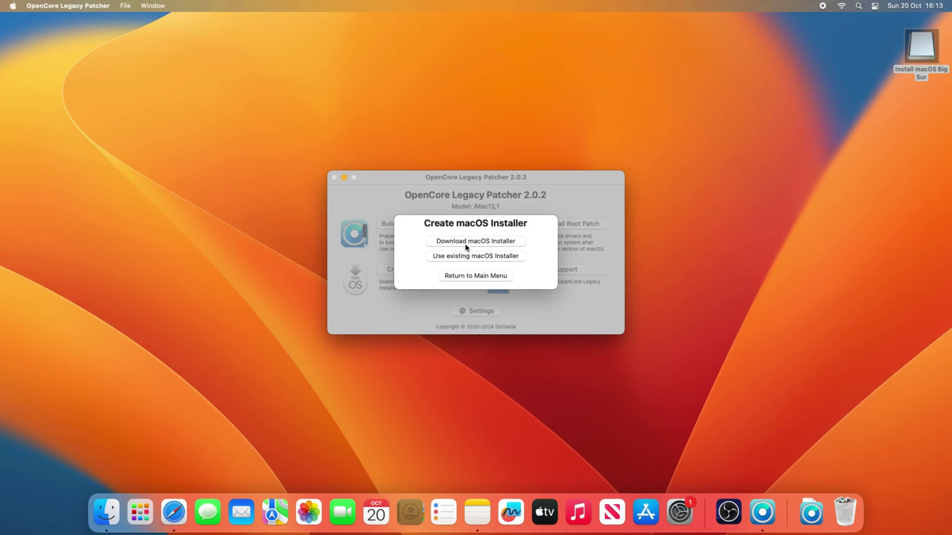
Download the macOS Sonoma 14.7 installer from the list of available macOS installers.
{"action": "left_click", "coordinate": [466, 242]}
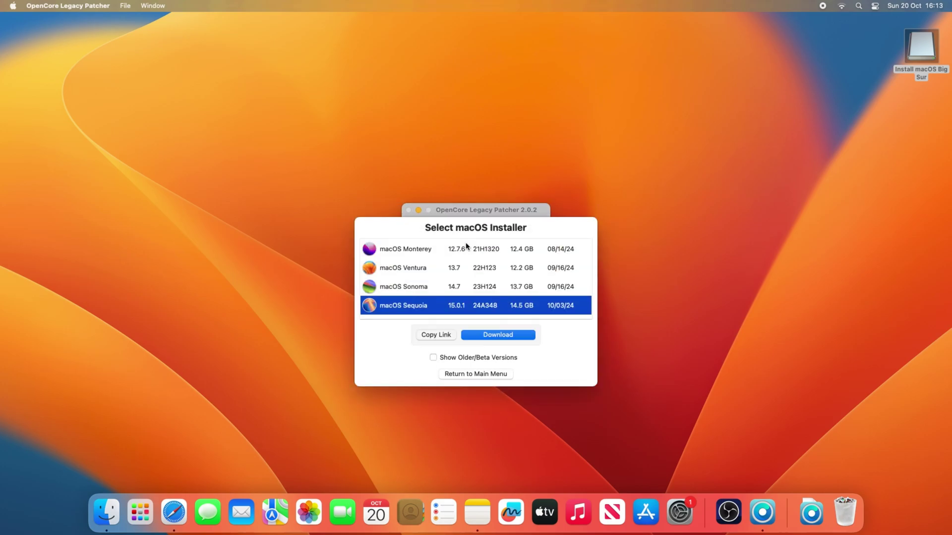
{"action": "left_click", "coordinate": [429, 288]}
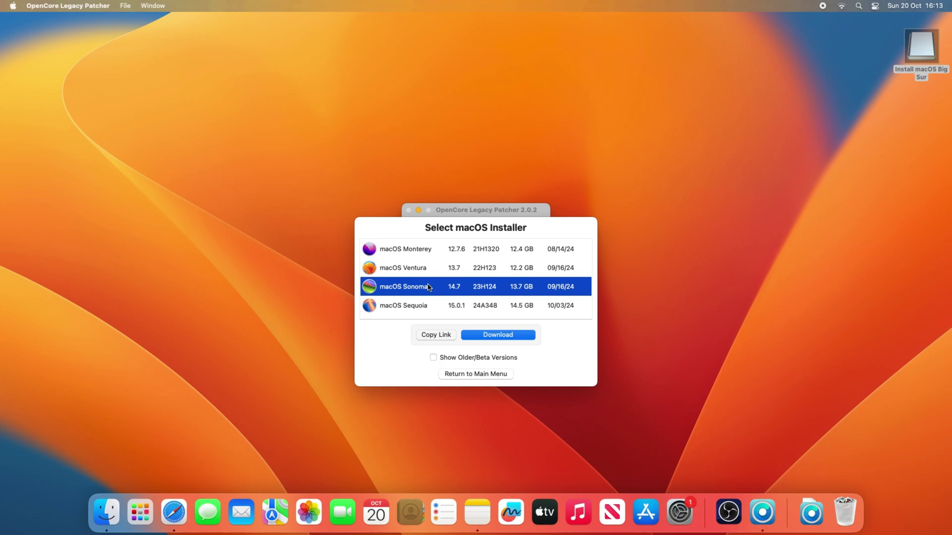
{"action": "left_click", "coordinate": [480, 334]}
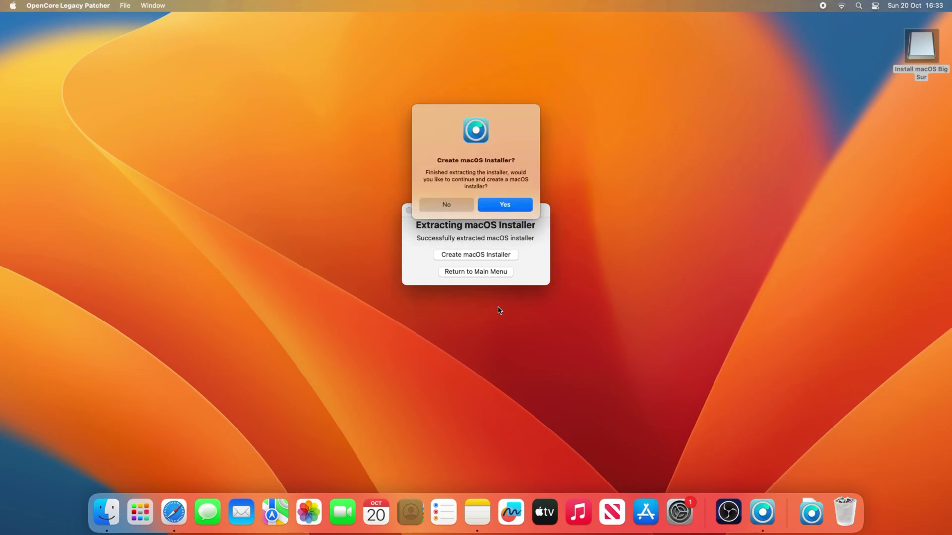
Build the installer from the local Sonoma 14.7 download onto the Ultra USB drive, confirming the erase.
{"action": "left_click", "coordinate": [515, 206]}
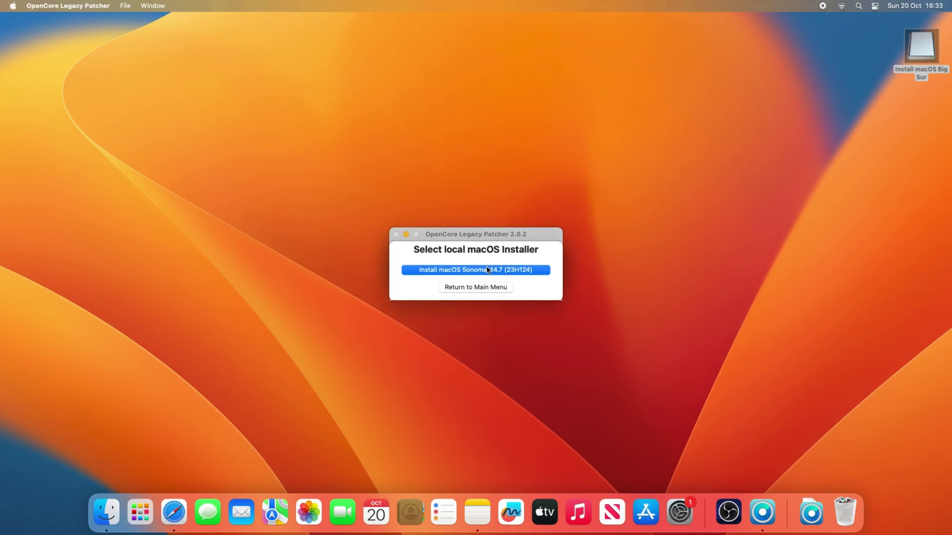
{"action": "left_click", "coordinate": [486, 272]}
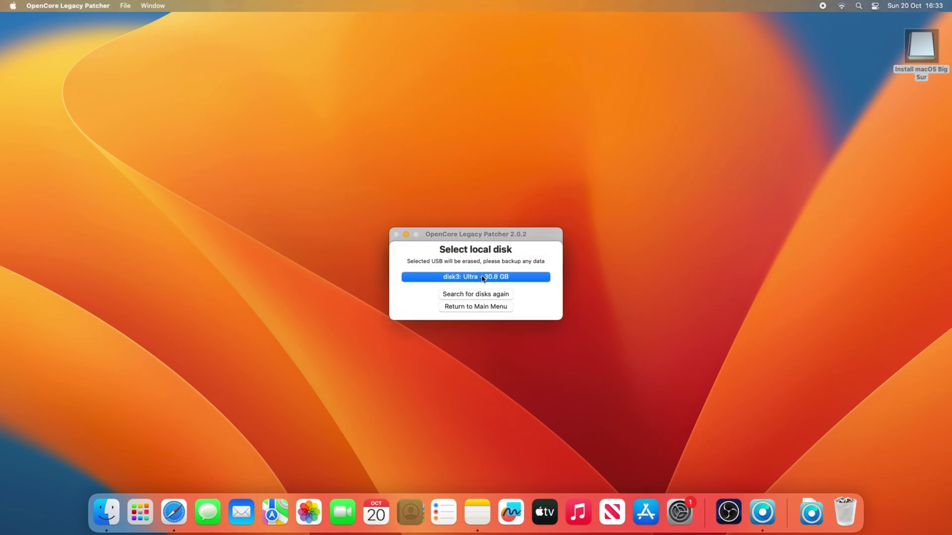
{"action": "left_click", "coordinate": [514, 282]}
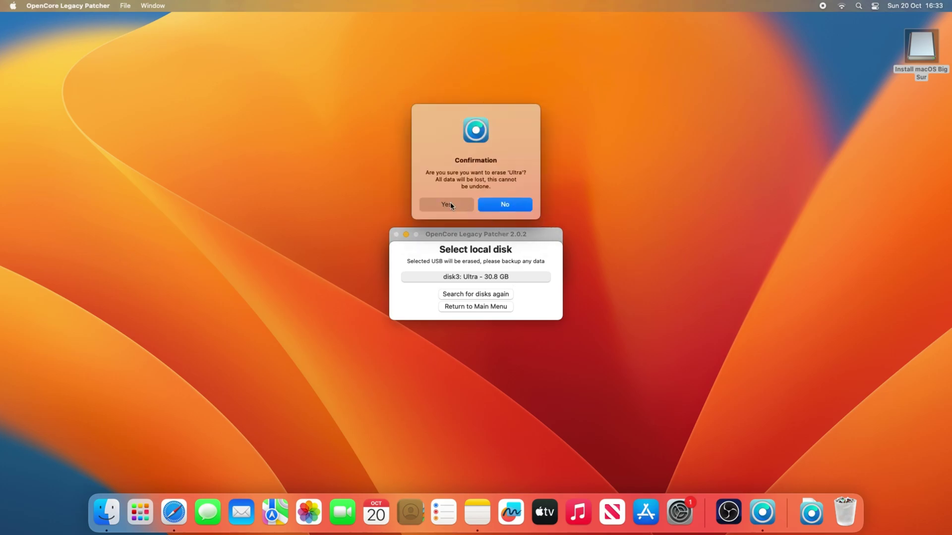
{"action": "left_click", "coordinate": [450, 204]}
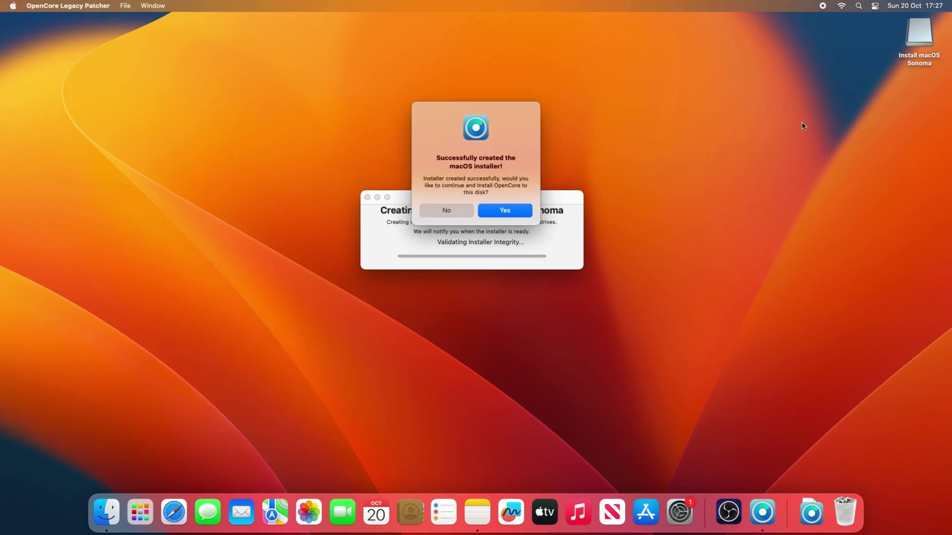
Install the built OpenCore to disk3s1 EFI on the Ultra drive (disk3) and skip rebooting.
{"action": "left_click", "coordinate": [517, 211]}
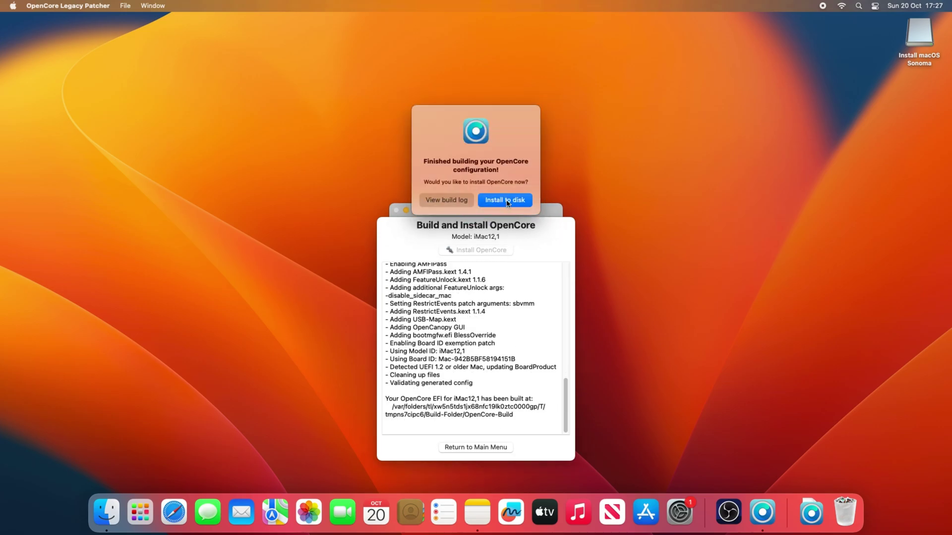
{"action": "left_click", "coordinate": [507, 201]}
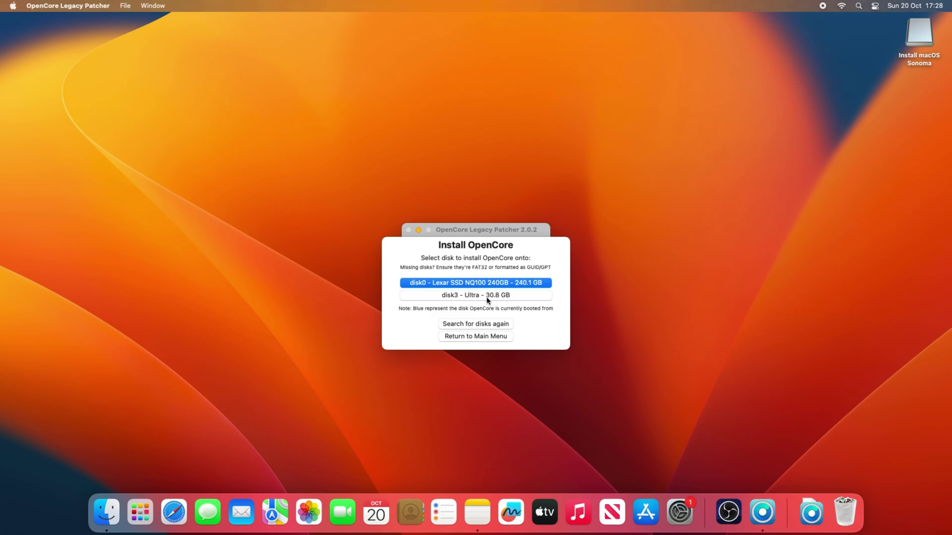
{"action": "left_click", "coordinate": [504, 296]}
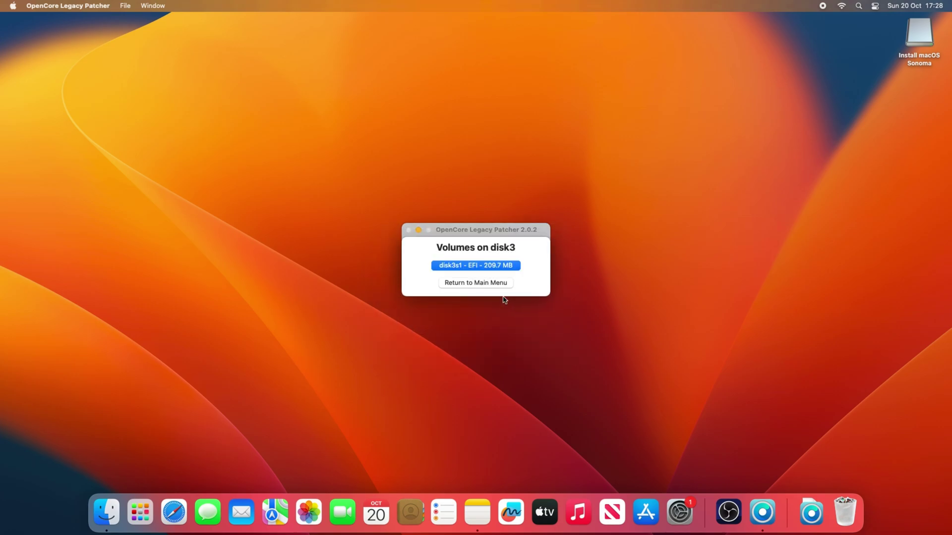
{"action": "left_click", "coordinate": [488, 270]}
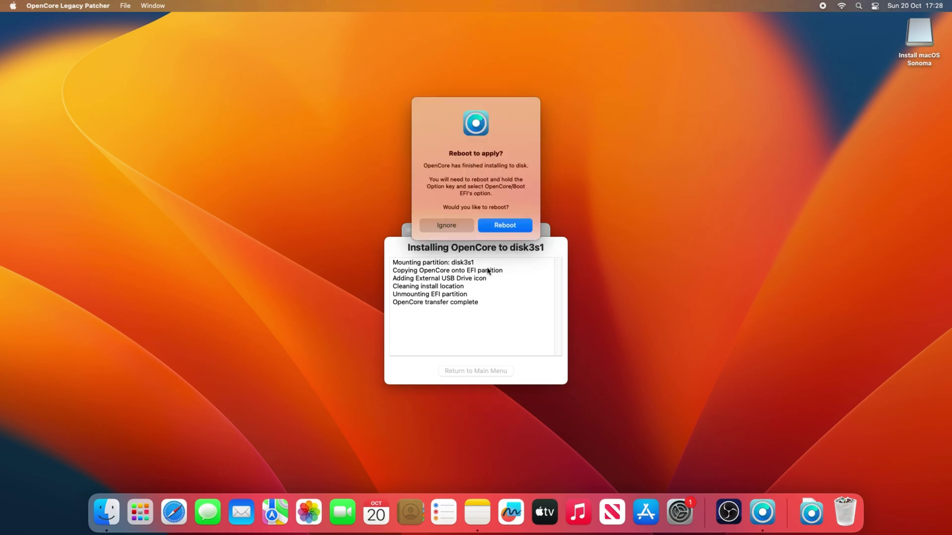
{"action": "left_click", "coordinate": [455, 227]}
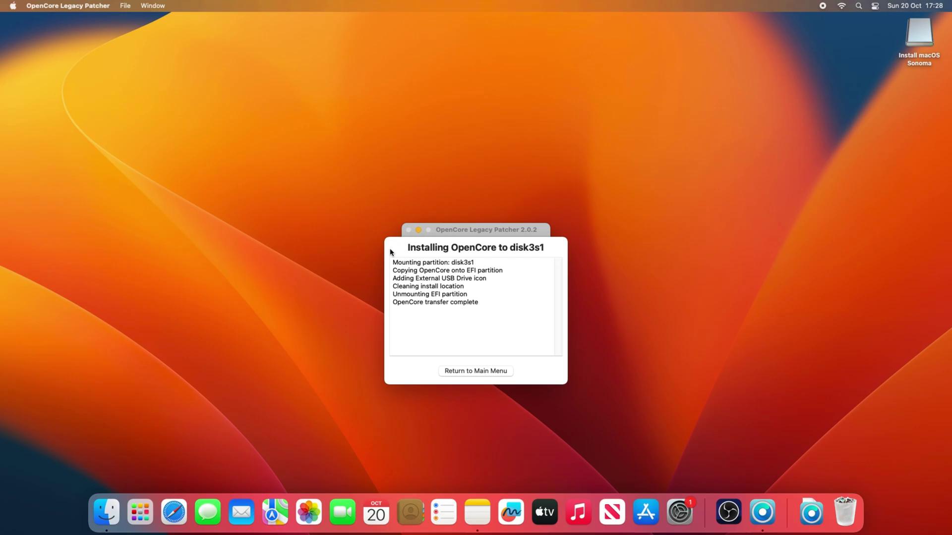
Return to the main menu, then select the USB's EFI Boot entry in the boot picker.
{"action": "left_click", "coordinate": [479, 370]}
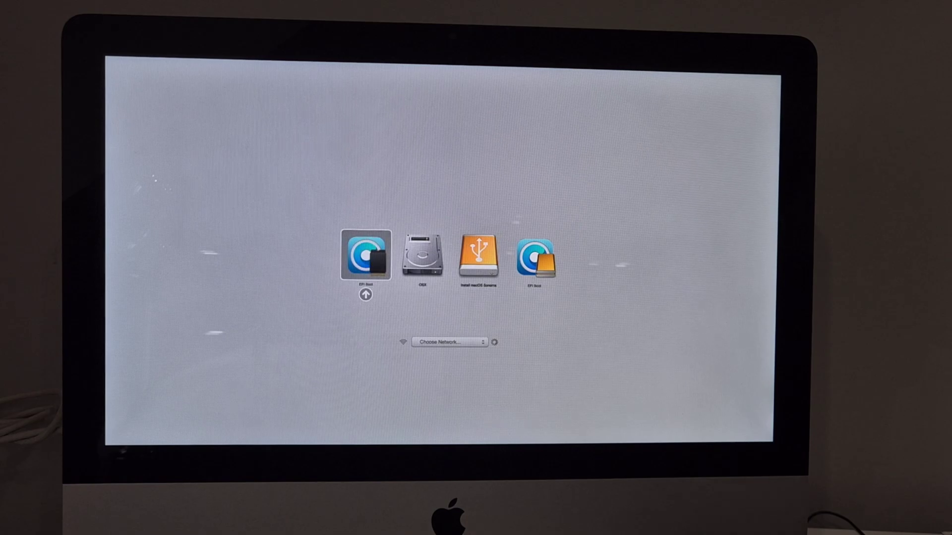
{"action": "key", "text": "Right"}
{"action": "key", "text": "Right"}
{"action": "key", "text": "Right"}
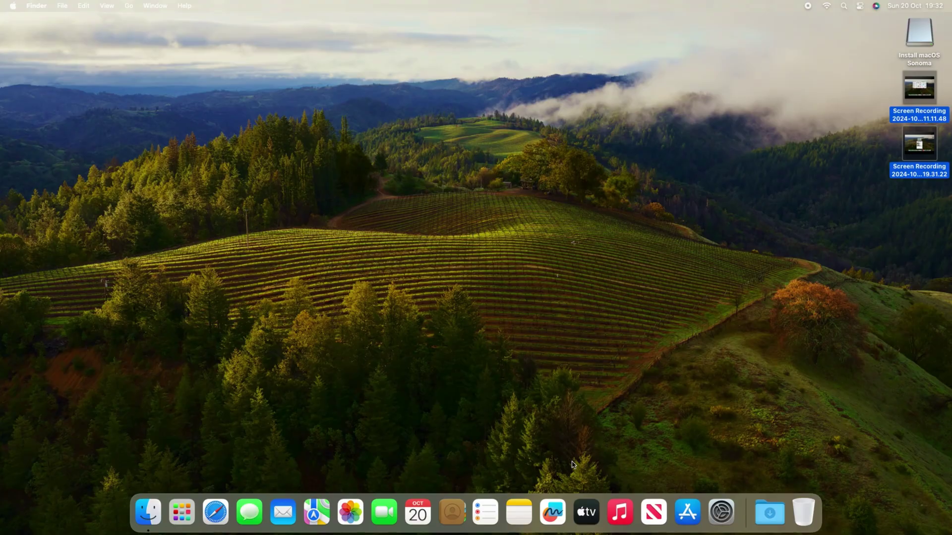
Open Applications via Finder's Go menu and launch OpenCore-Patcher.
{"action": "left_click", "coordinate": [13, 5]}
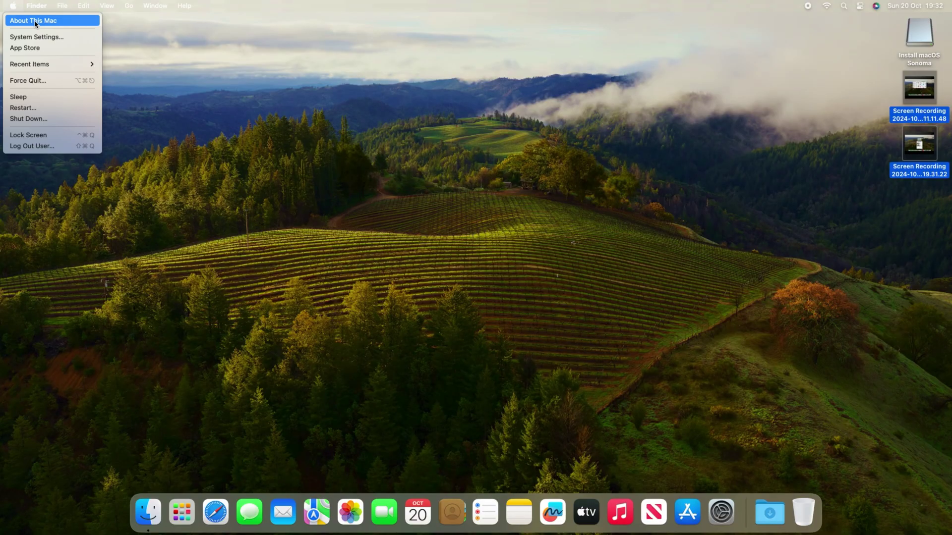
{"action": "left_click", "coordinate": [37, 36]}
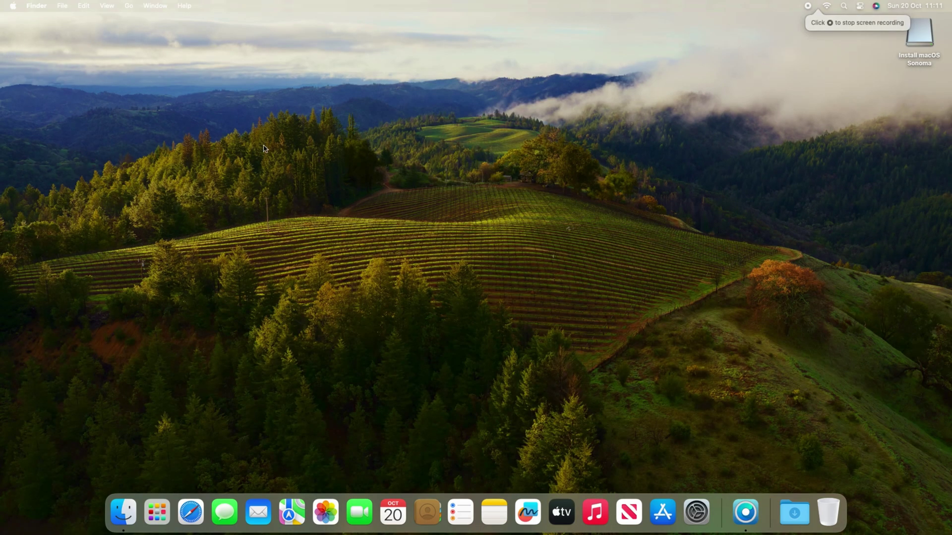
{"action": "left_click", "coordinate": [129, 6]}
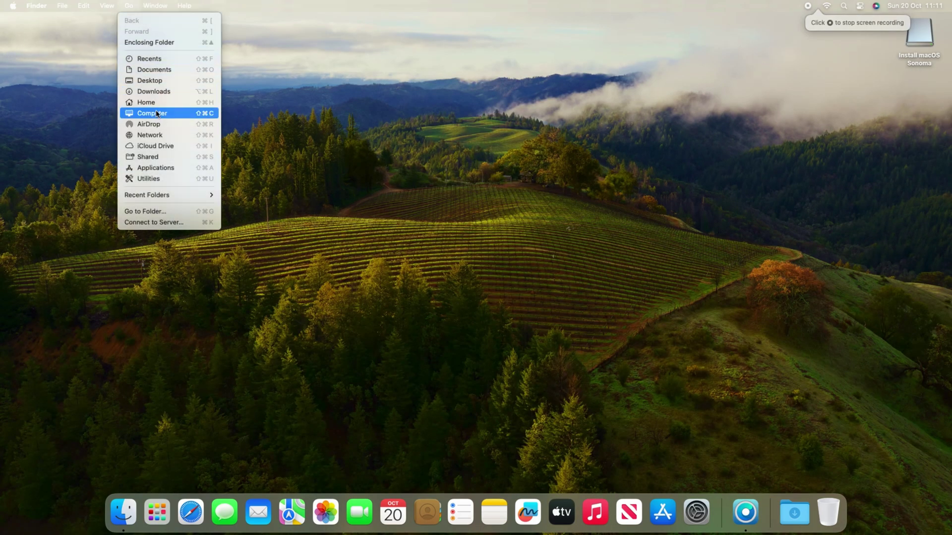
{"action": "left_click", "coordinate": [159, 167]}
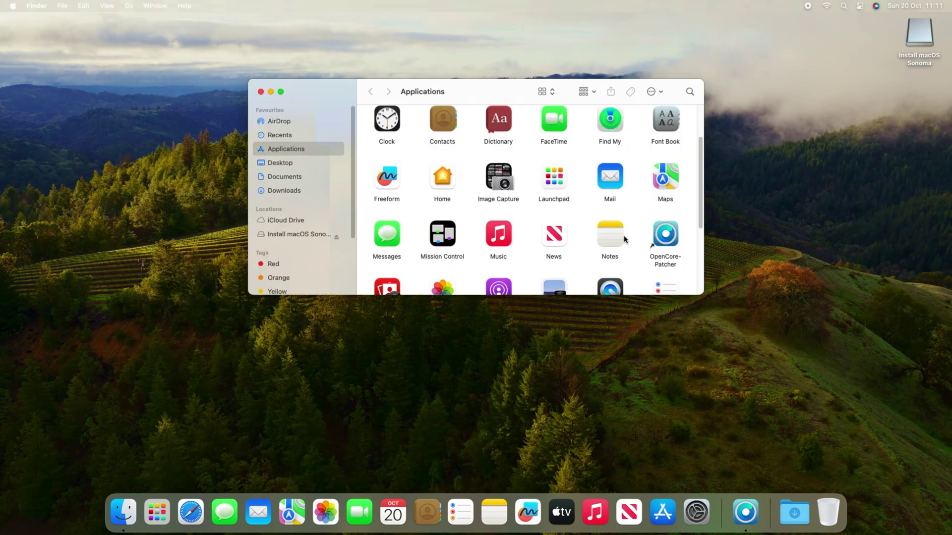
{"action": "left_click", "coordinate": [659, 235]}
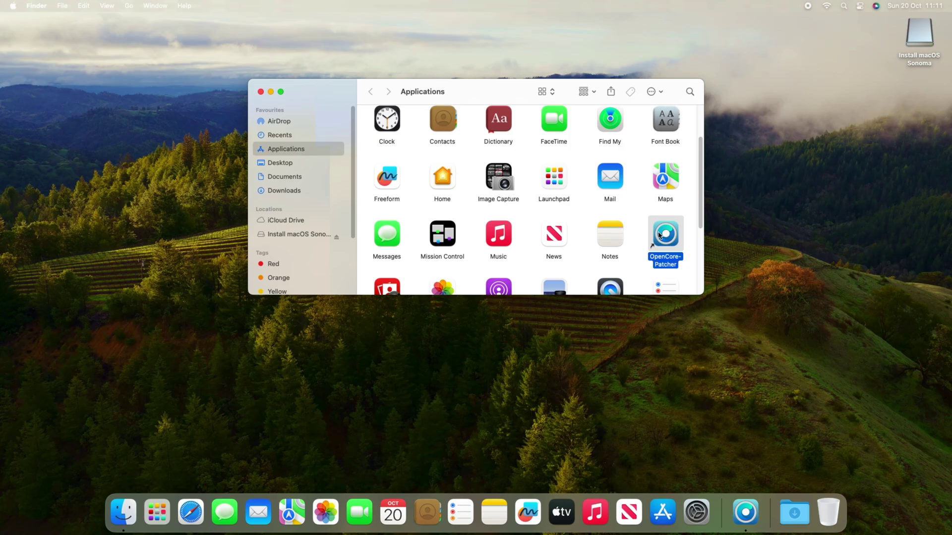
{"action": "double_click", "coordinate": [659, 235]}
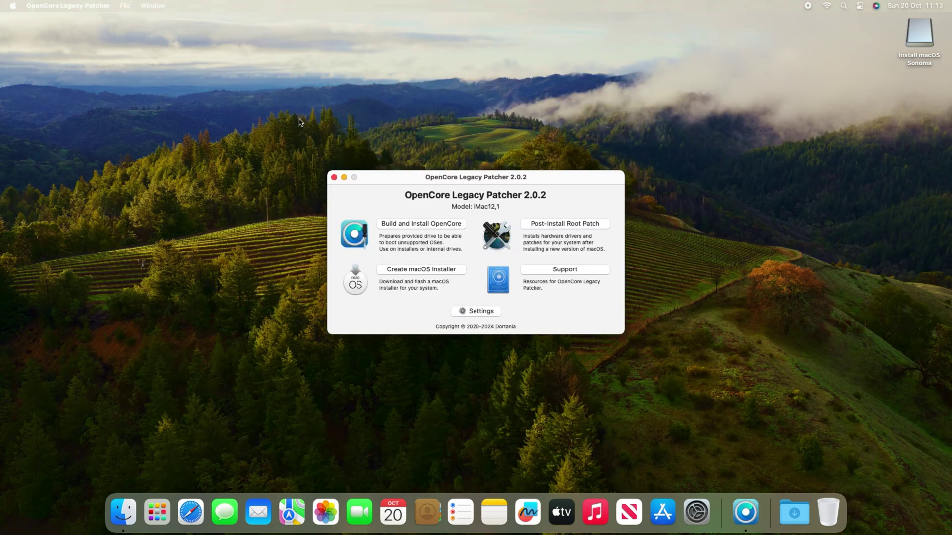
Start root patching to install the Sandy Bridge, TeraScale 2 and Legacy Wireless patches.
{"action": "left_click", "coordinate": [532, 225]}
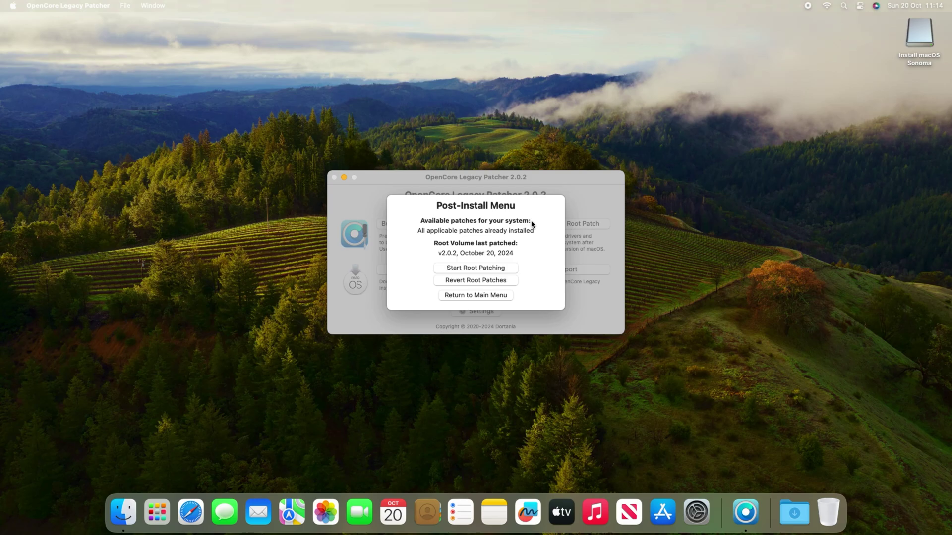
{"action": "left_click", "coordinate": [495, 268]}
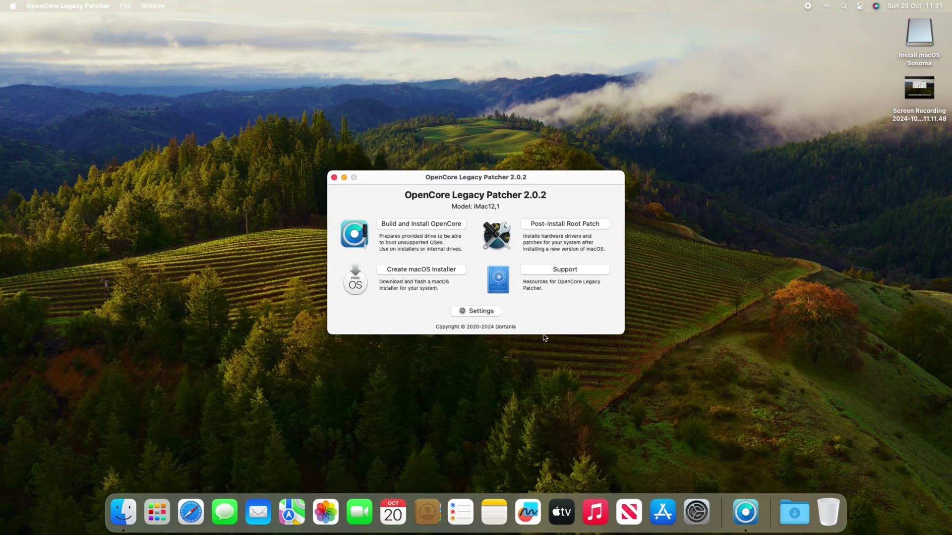
Build OpenCore for the iMac12,1 and install it to disk0s1 EFI on the Lexar SSD (disk0).
{"action": "left_click", "coordinate": [450, 226]}
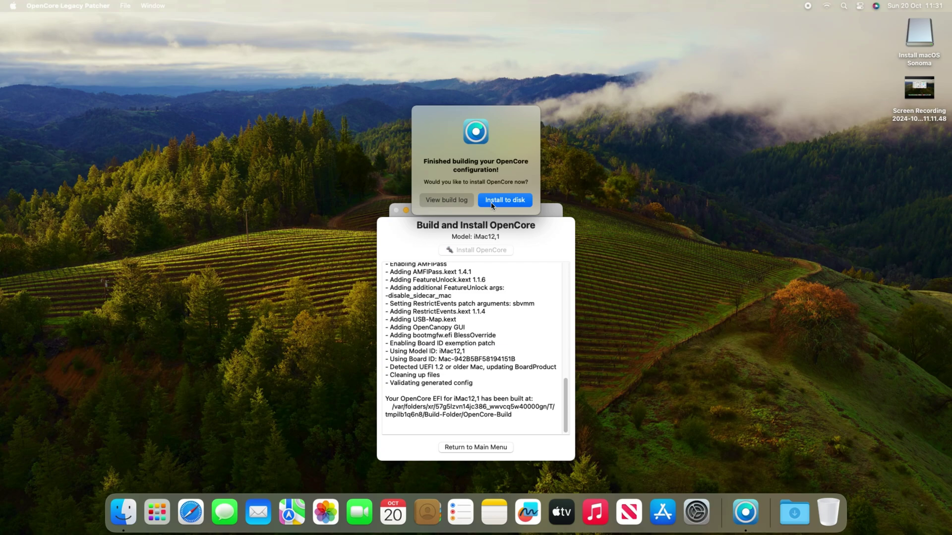
{"action": "left_click", "coordinate": [492, 204]}
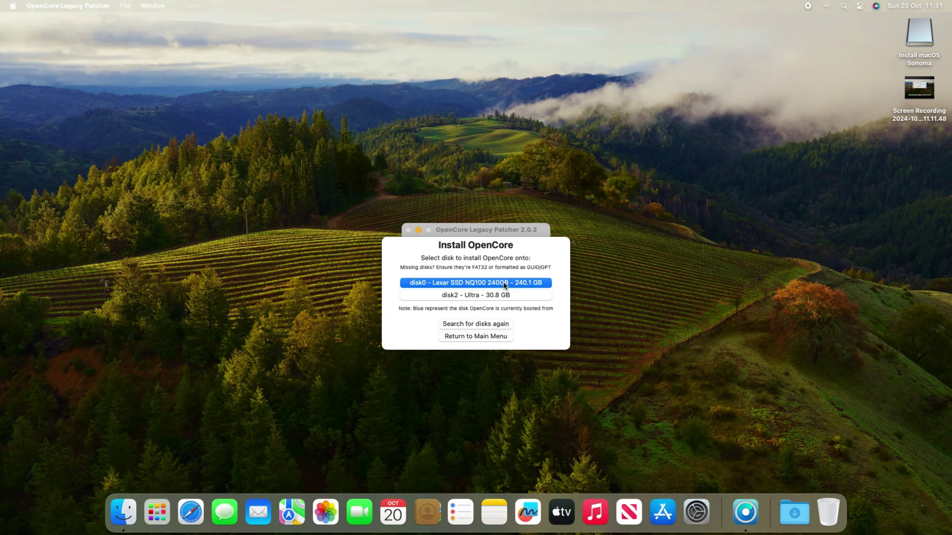
{"action": "left_click", "coordinate": [504, 284]}
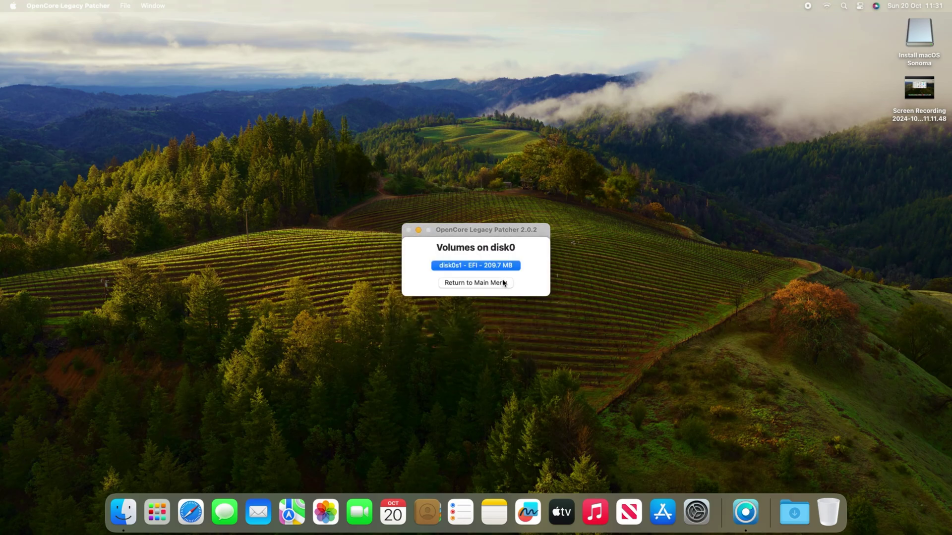
{"action": "left_click", "coordinate": [502, 266]}
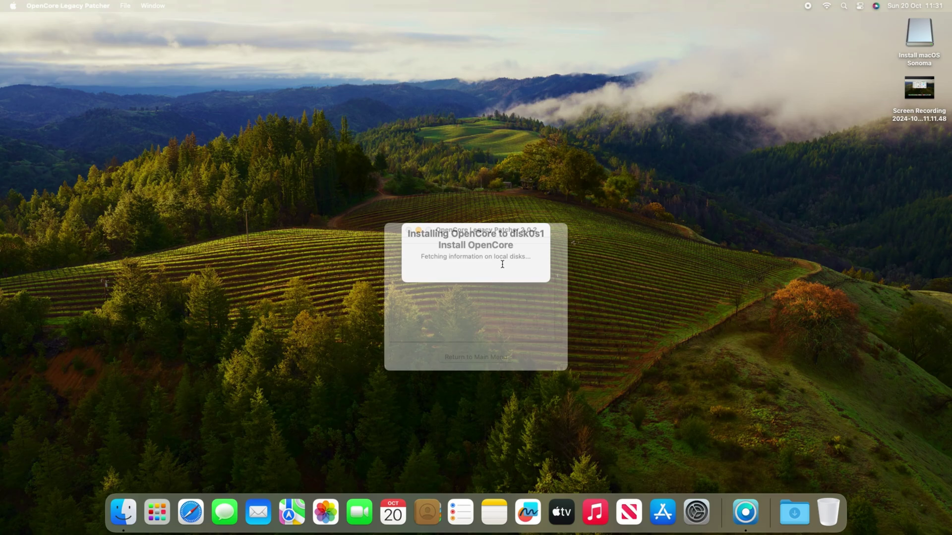